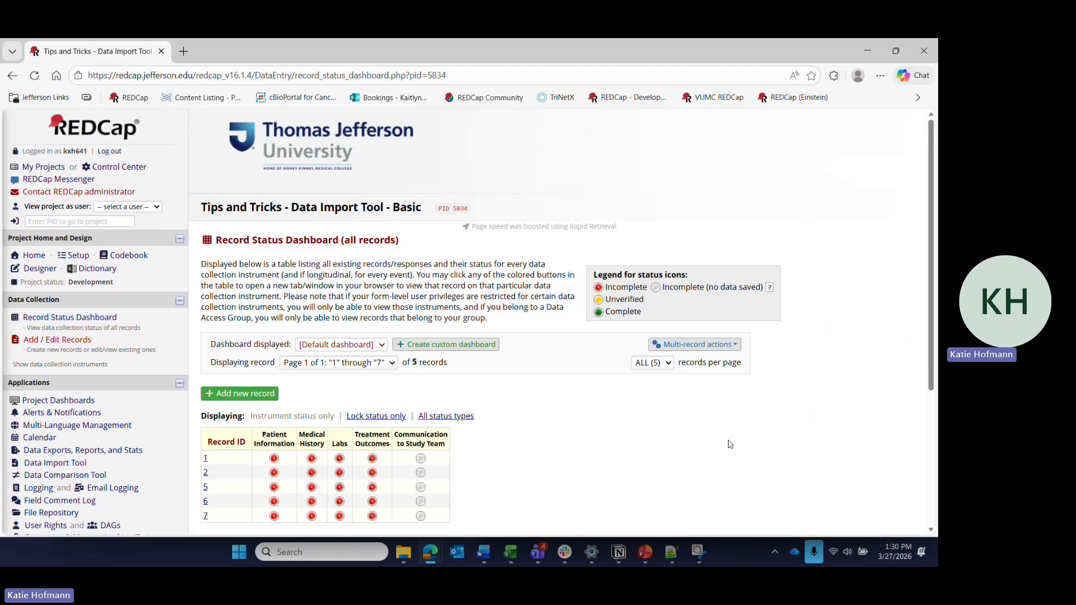
- Open the Bulk Record Delete page from the record status dashboard's multi-record actions and review its deletion options
left_click(715, 347)
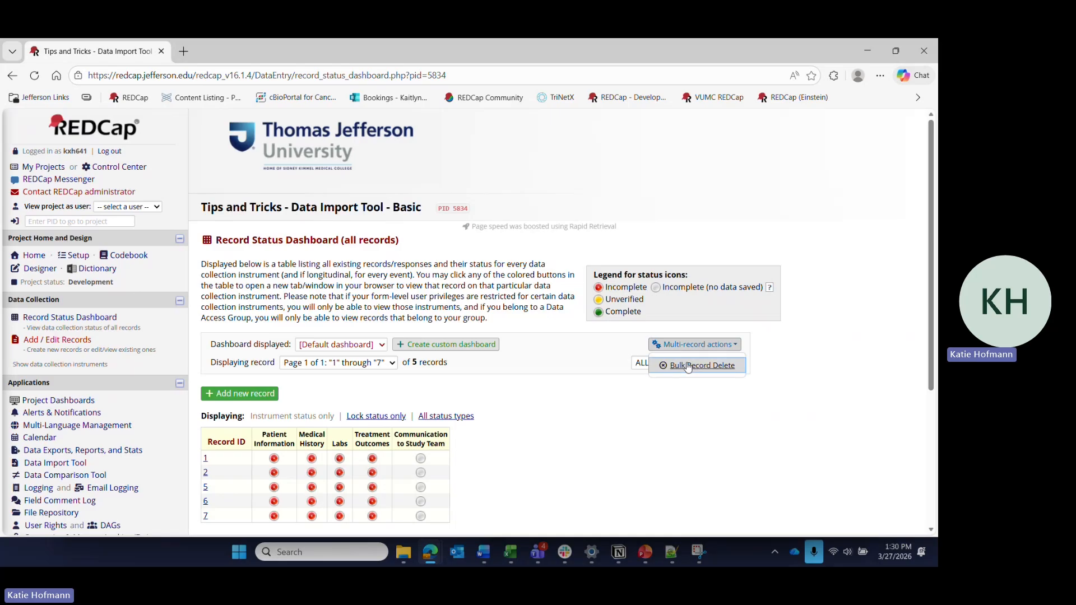
left_click(689, 366)
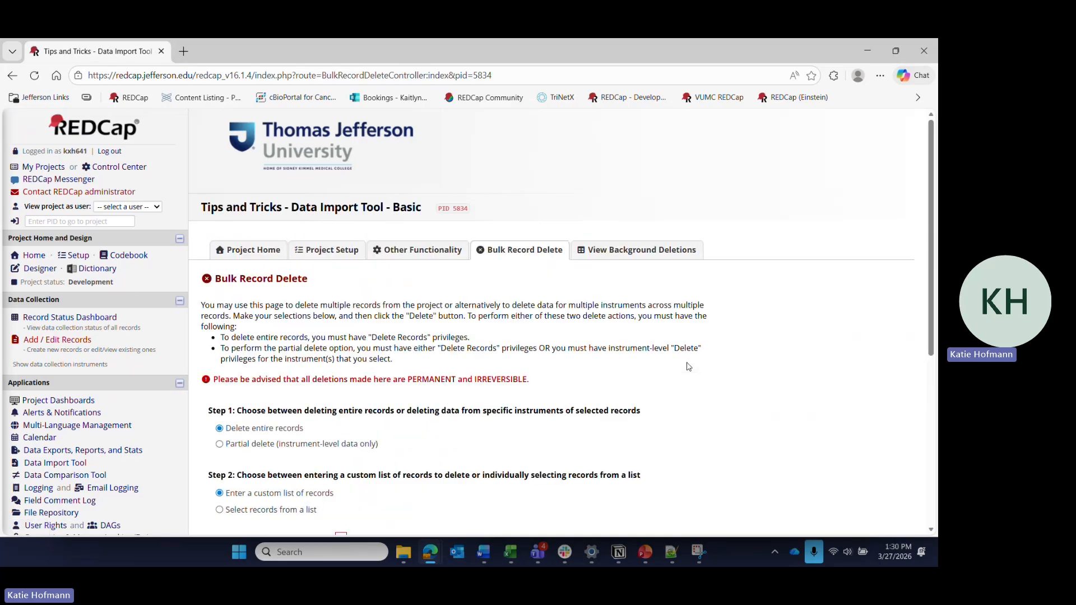
scroll(689, 367, "down", 4)
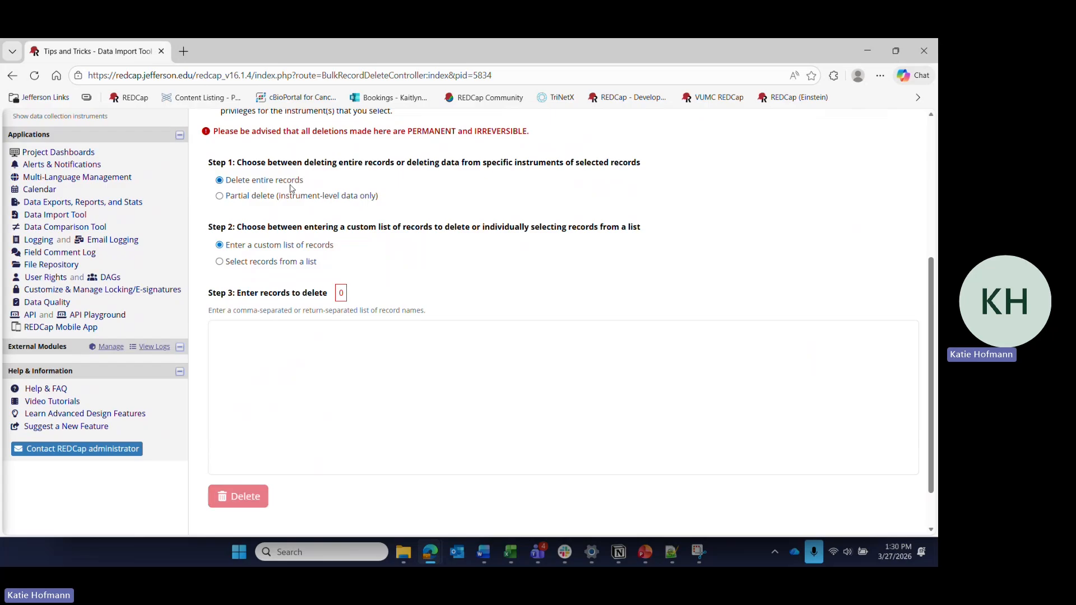
scroll(291, 185, "up", 1)
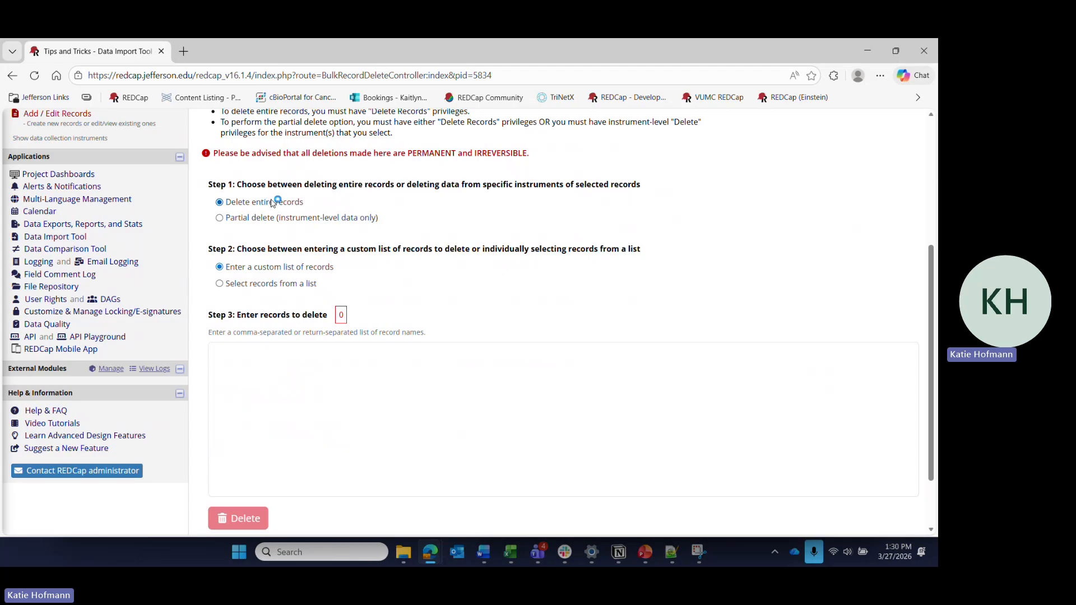
- Preview the partial delete option, return to deleting entire records, and enter 6, 7 as the custom list of records
left_click(245, 218)
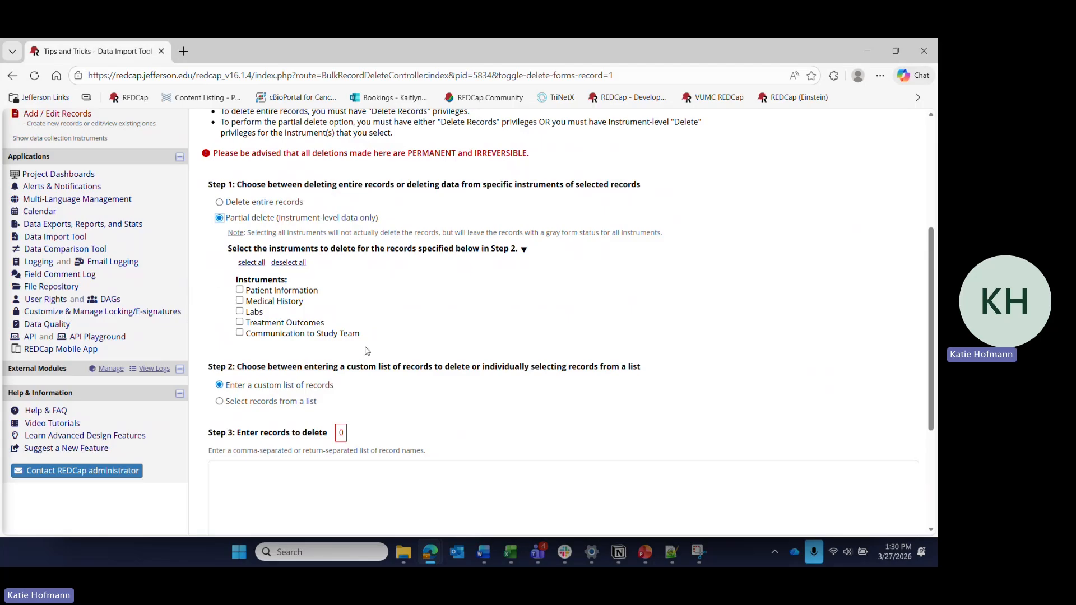
left_click(219, 202)
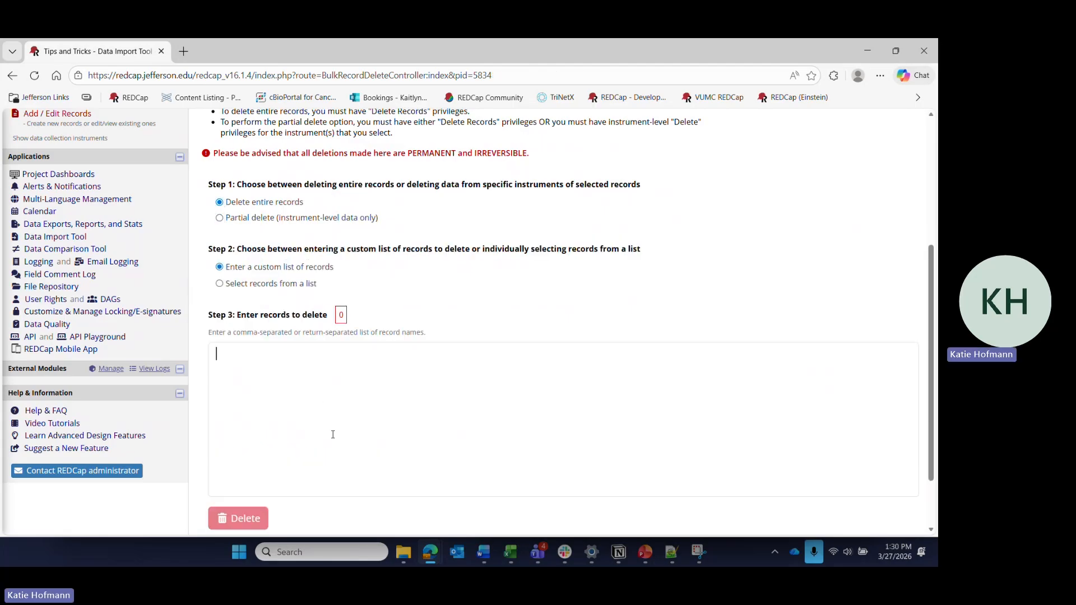
left_click(332, 434)
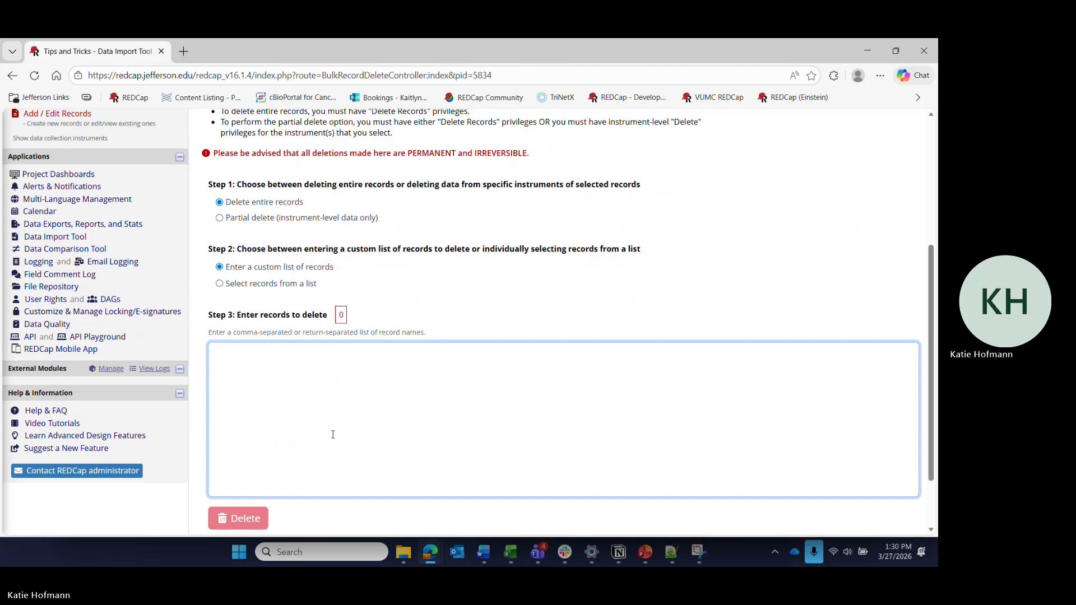
type("6, 7")
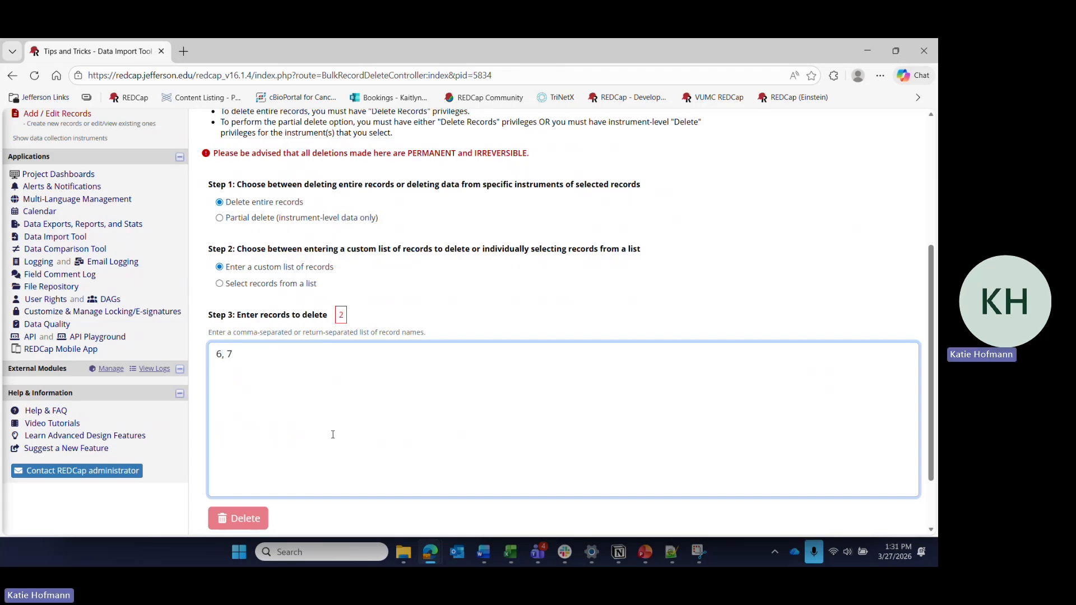
- Try a partial delete with the Treatment Outcomes instrument selected, and deselect all instruments
left_click(220, 218)
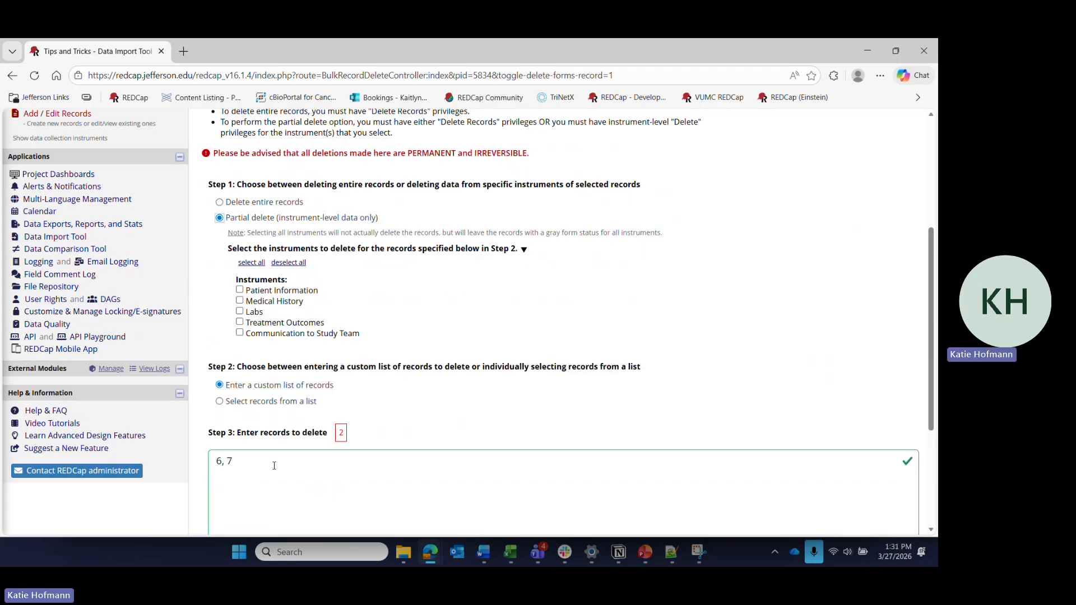
left_click(240, 322)
left_click(288, 263)
scroll(310, 469, "down", 2)
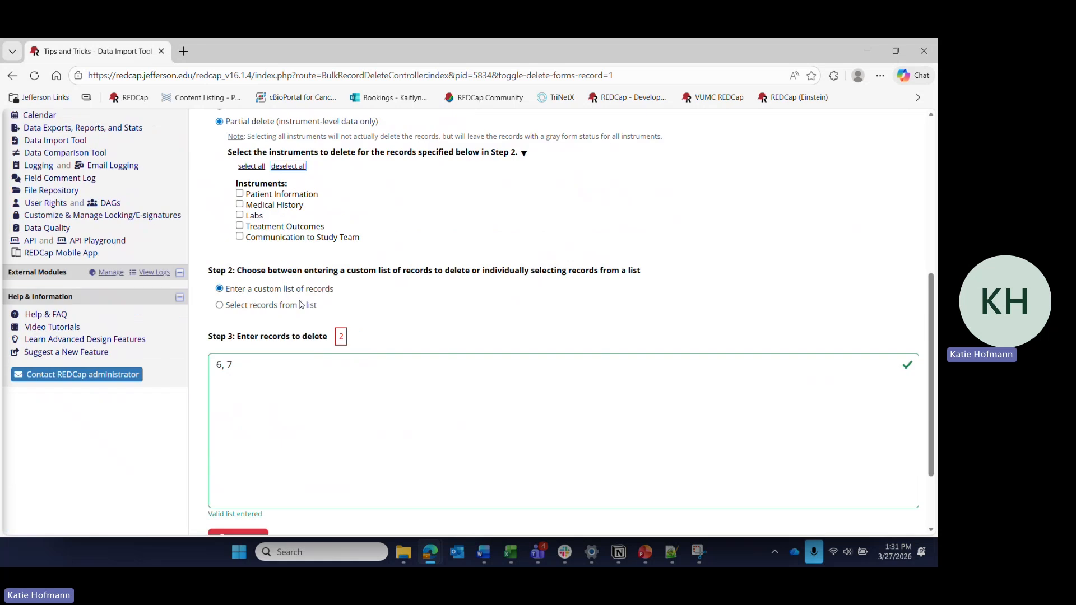
- Clear the custom record list and switch to selecting records from a list
left_click_drag(238, 365, 197, 361)
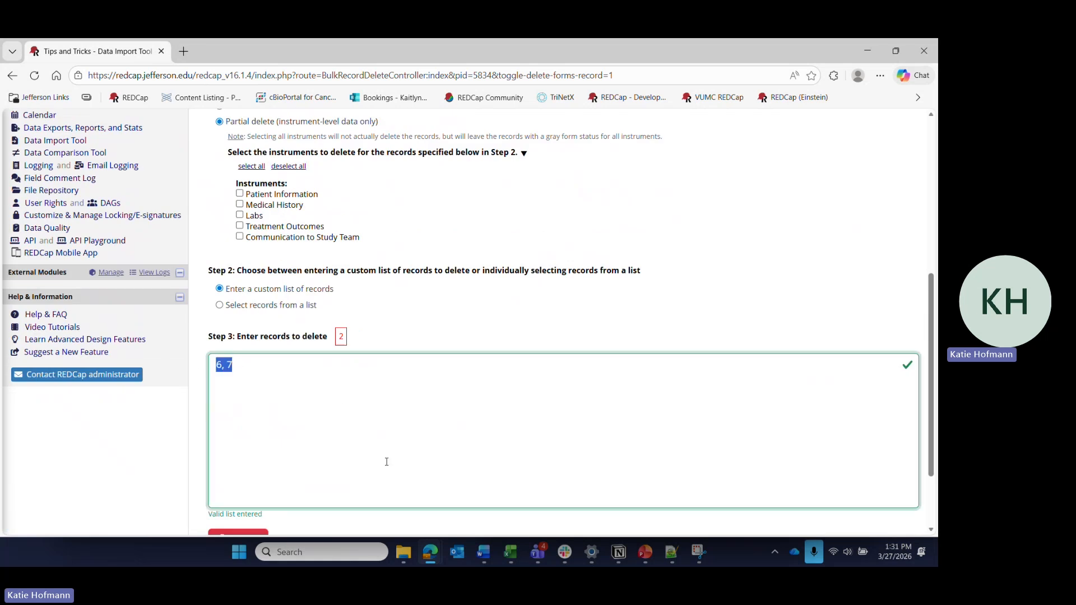
key("BackSpace")
left_click(260, 305)
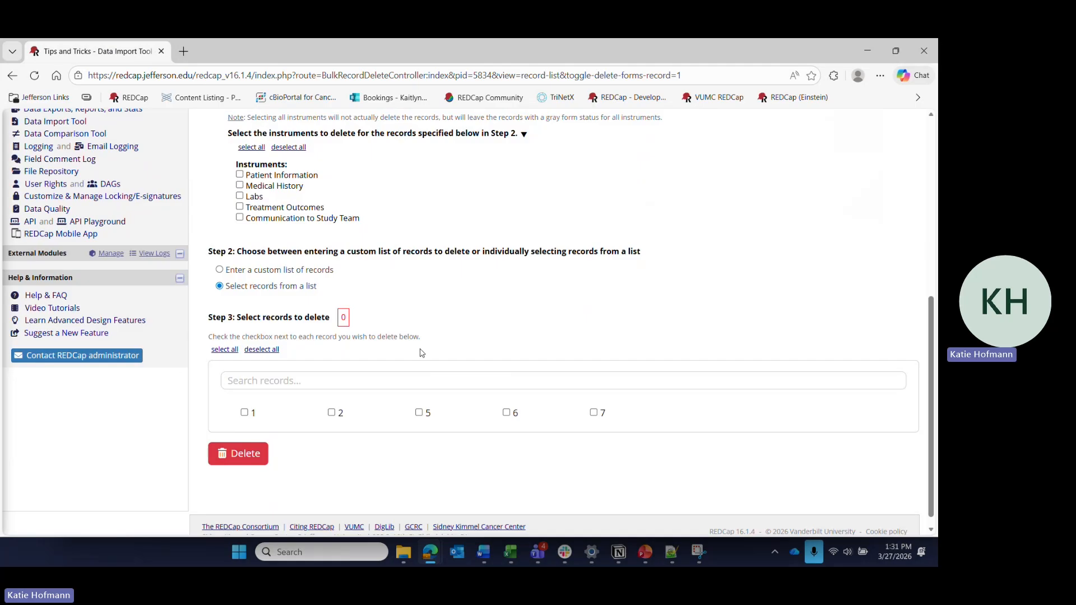
- Permanently delete entire records 6 and 7 using the record list, confirming with the word DELETE
left_click(507, 413)
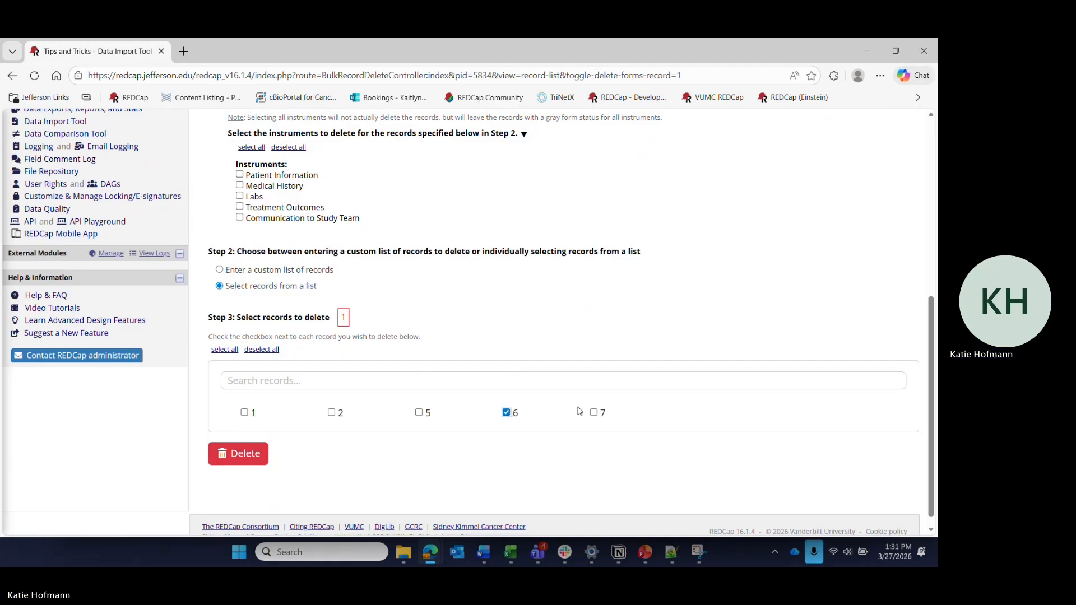
left_click(593, 413)
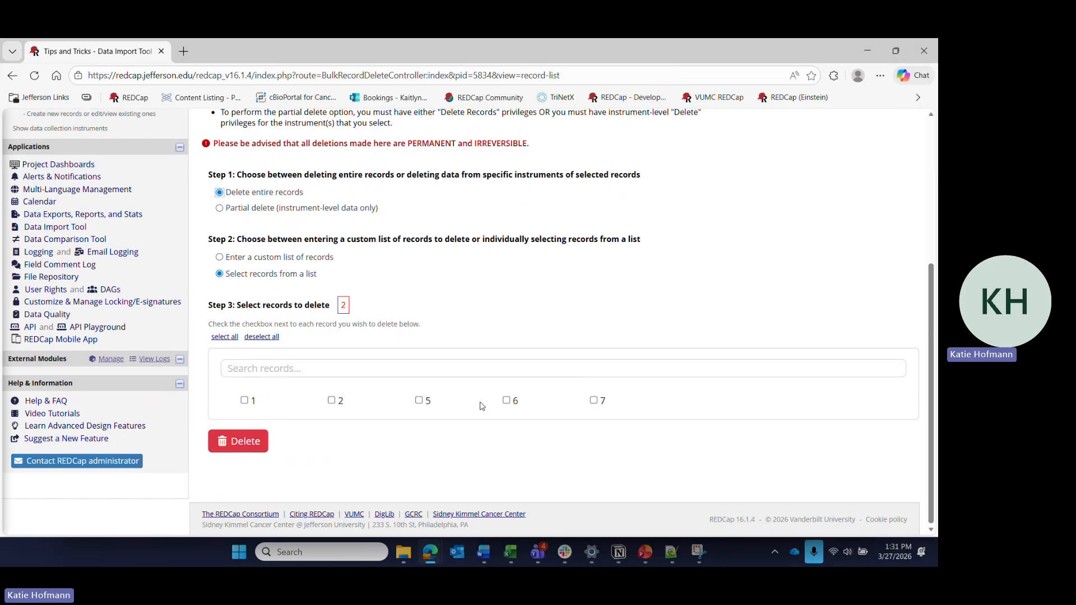
left_click(506, 400)
left_click(593, 400)
left_click(235, 438)
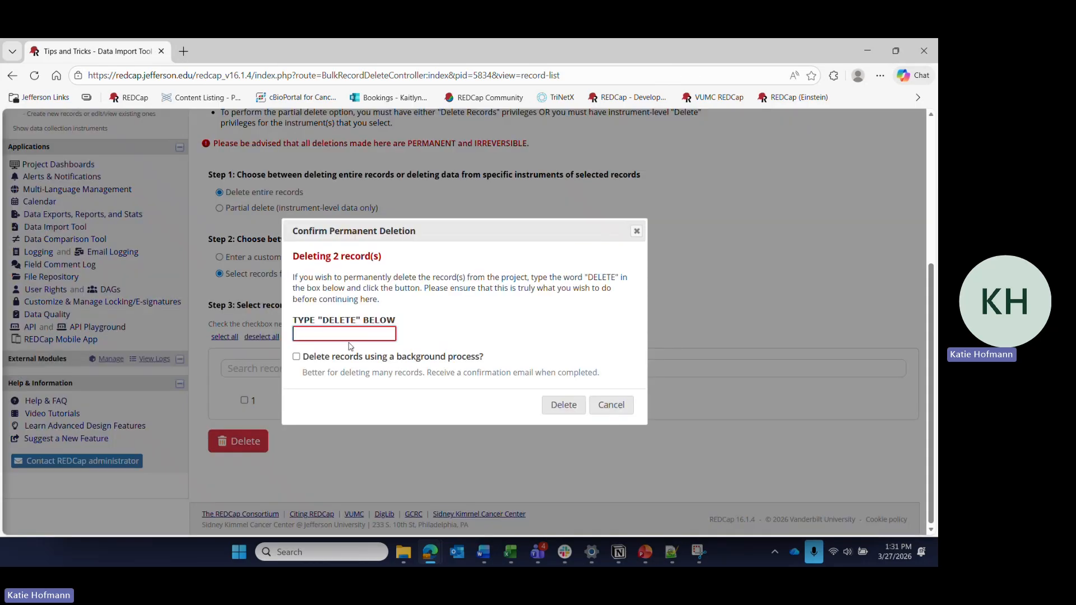
type("DELETE")
left_click(558, 408)
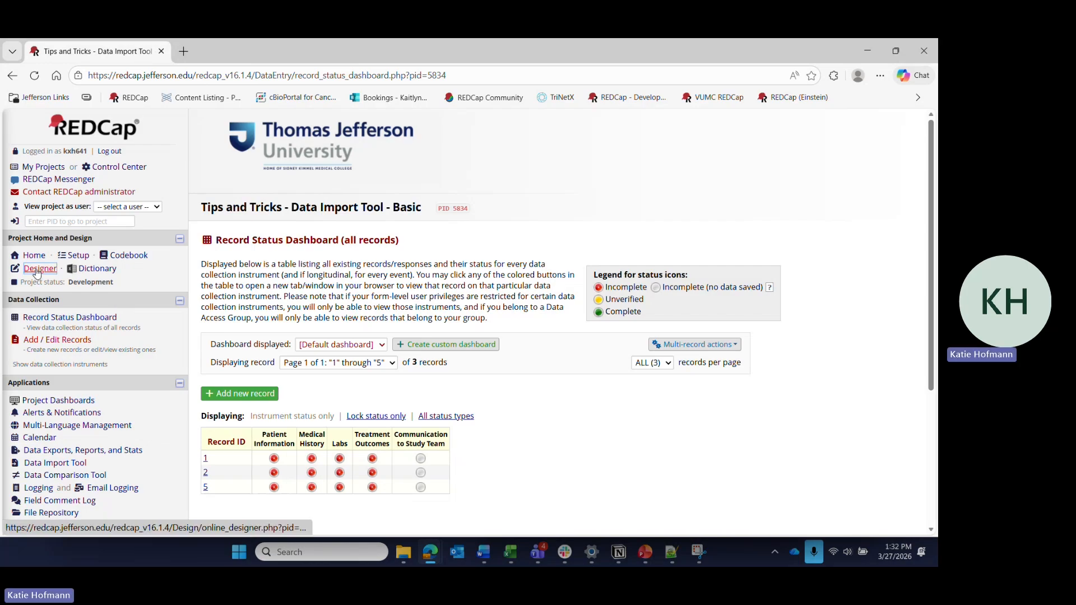
- Reopen Bulk Record Delete from the dashboard and set it to partial delete with records selected from a list
left_click(711, 344)
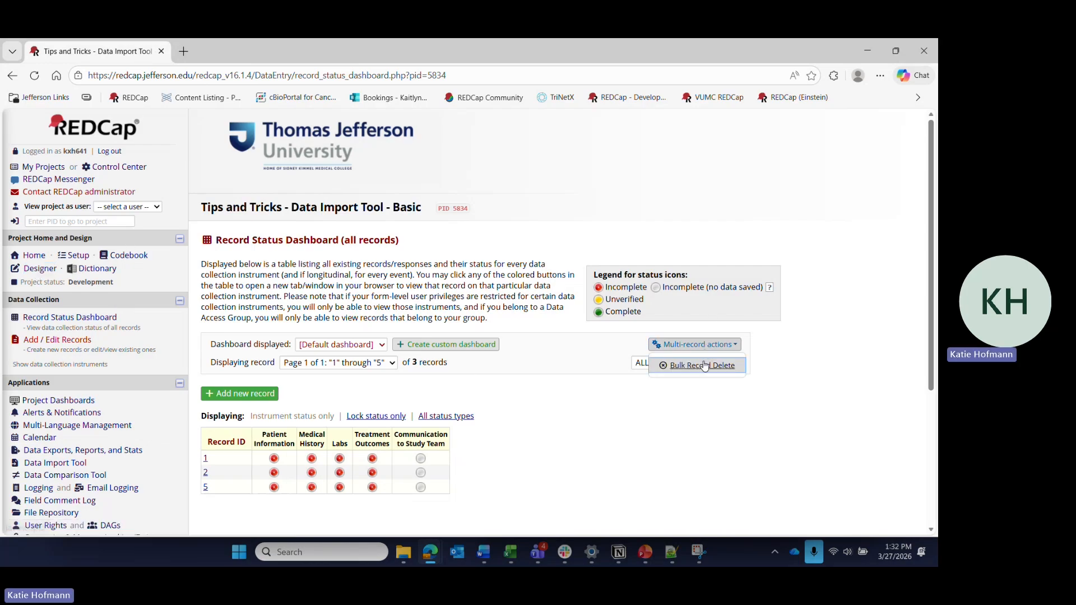
left_click(704, 362)
scroll(440, 353, "down", 3)
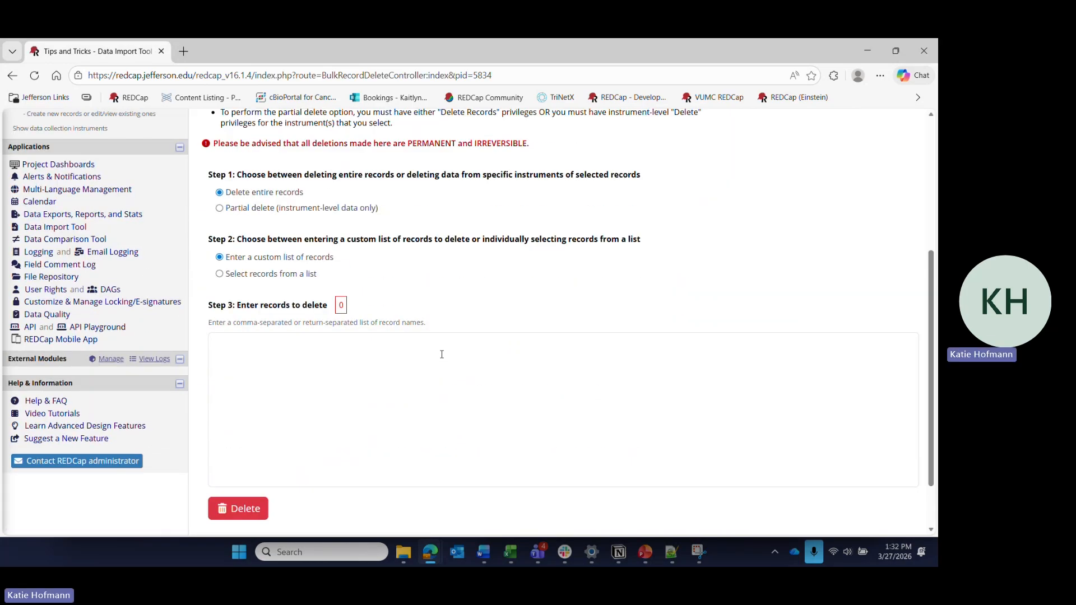
left_click(244, 210)
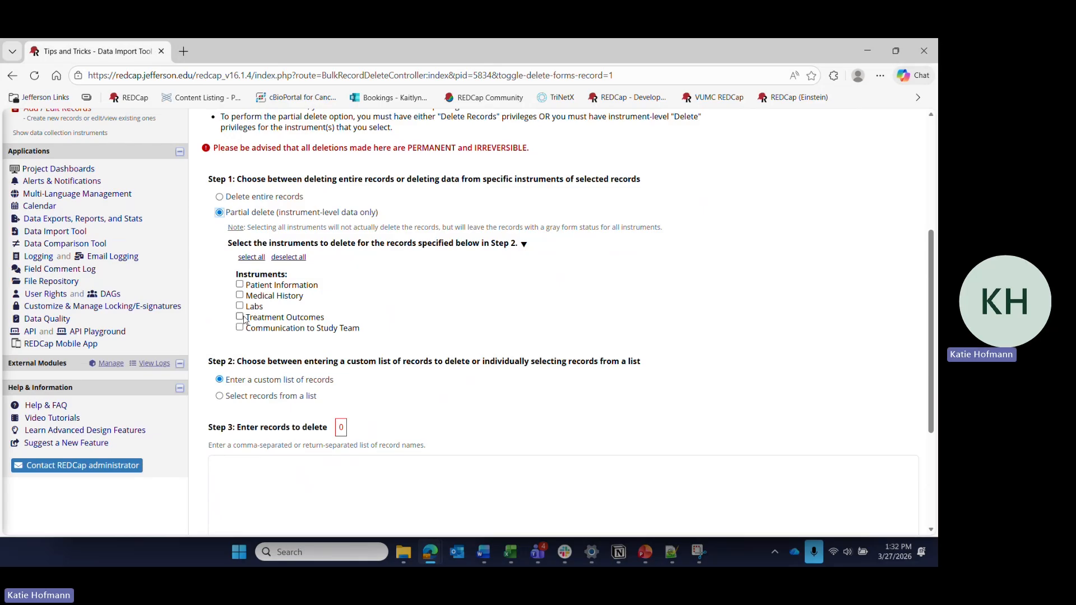
left_click(220, 396)
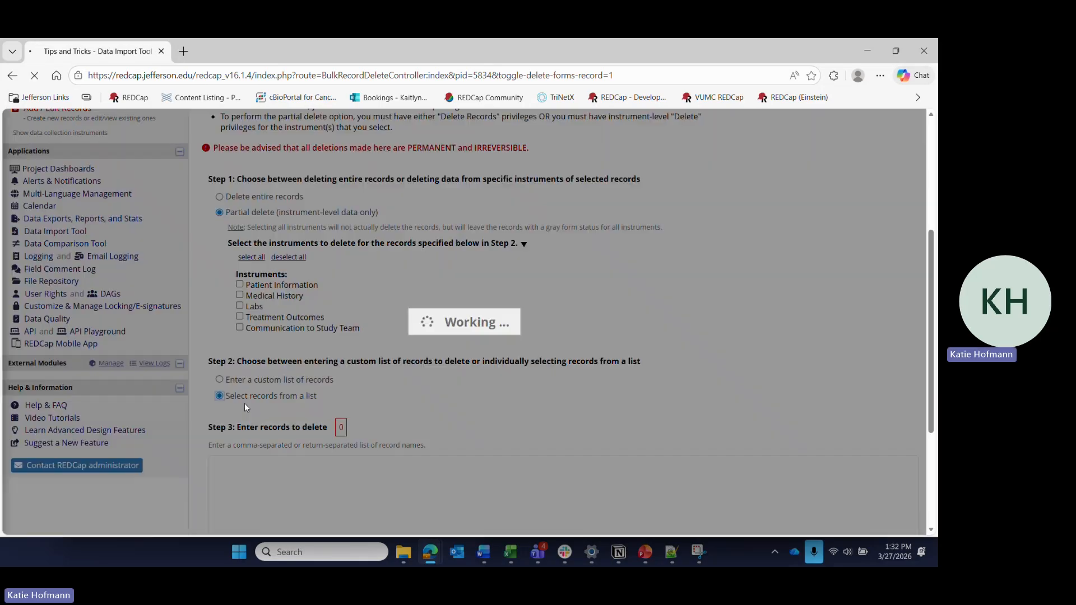
scroll(280, 371, "down", 2)
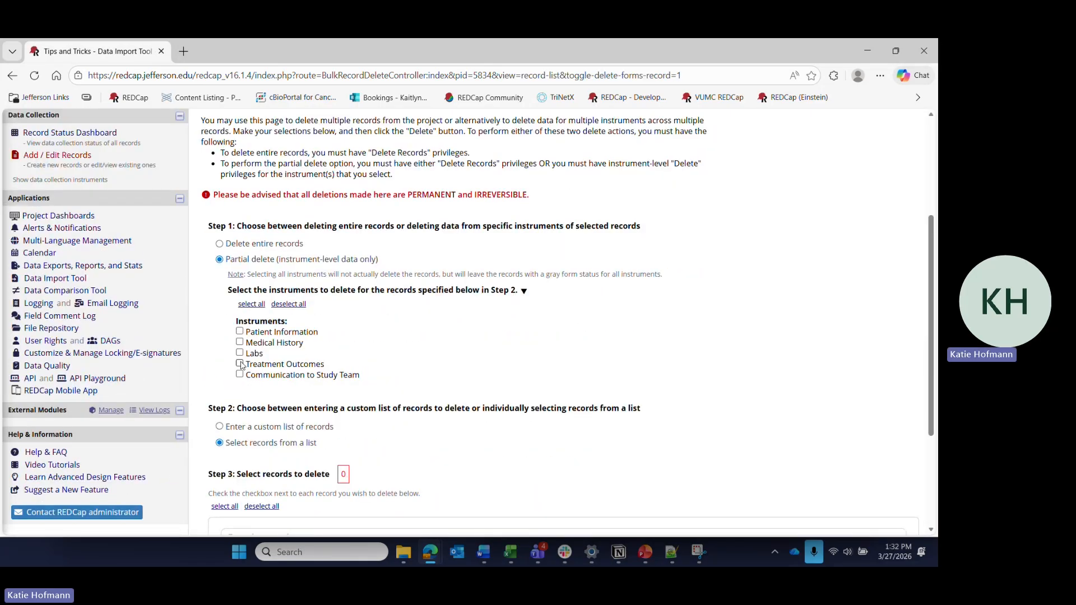
- Permanently delete the Labs and Treatment Outcomes data of record 5, confirming with the word DELETE
left_click(239, 353)
left_click(240, 363)
scroll(399, 365, "down", 3)
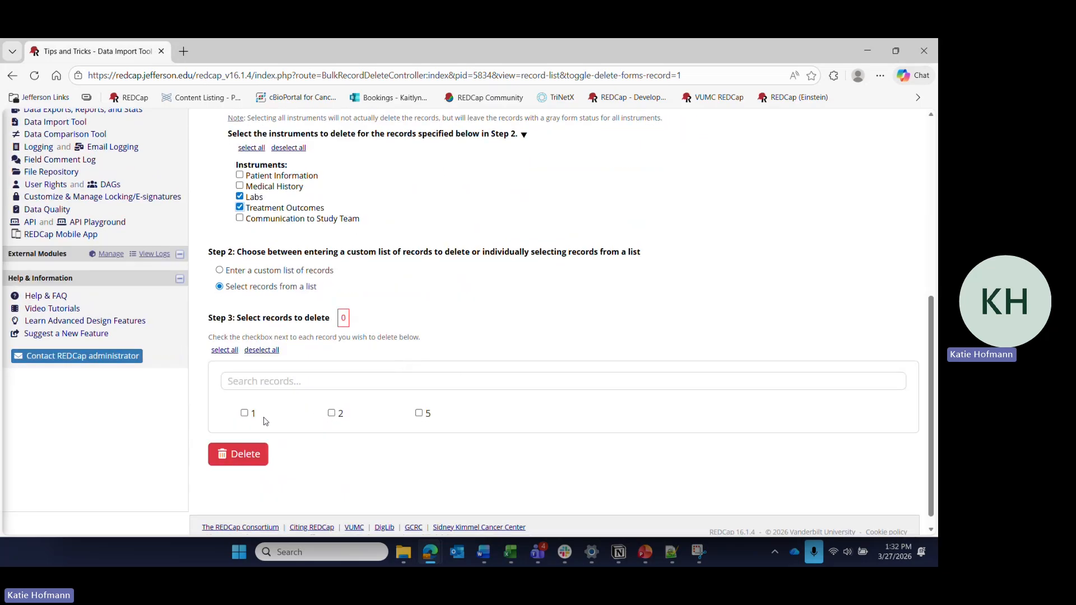
left_click(419, 413)
left_click(256, 456)
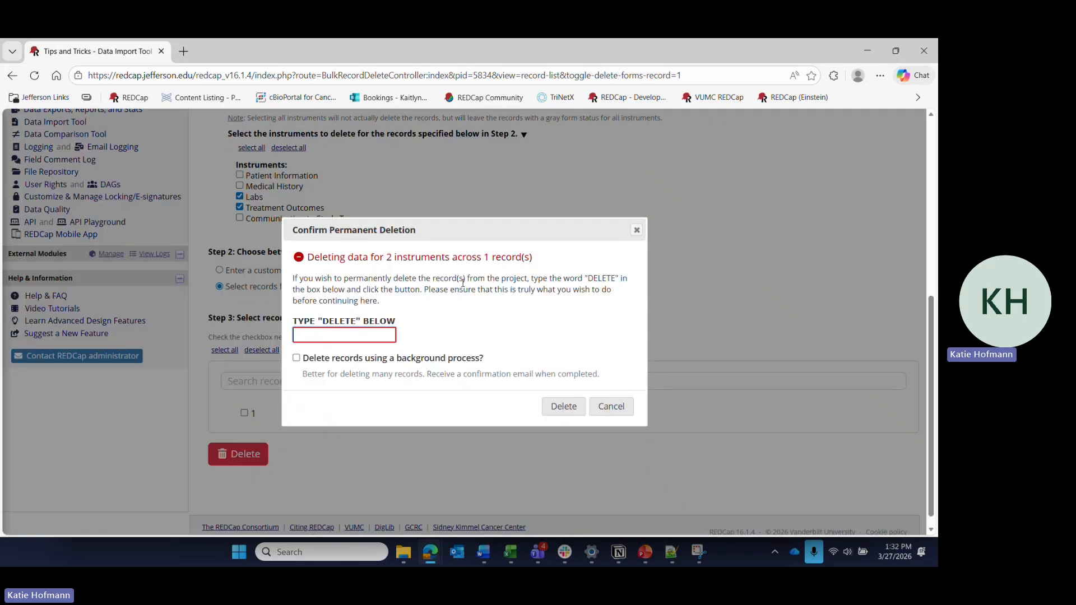
type("DELETE")
left_click(558, 409)
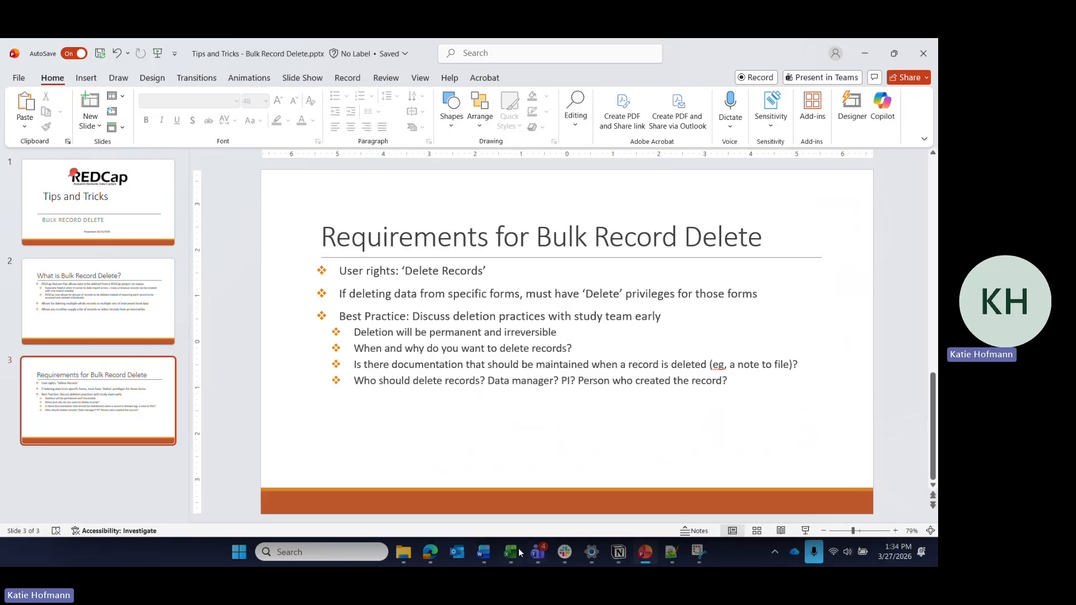
- Switch to REDCap's User Rights page in the browser and open the existing user's privileges for editing
left_click(430, 552)
left_click(495, 490)
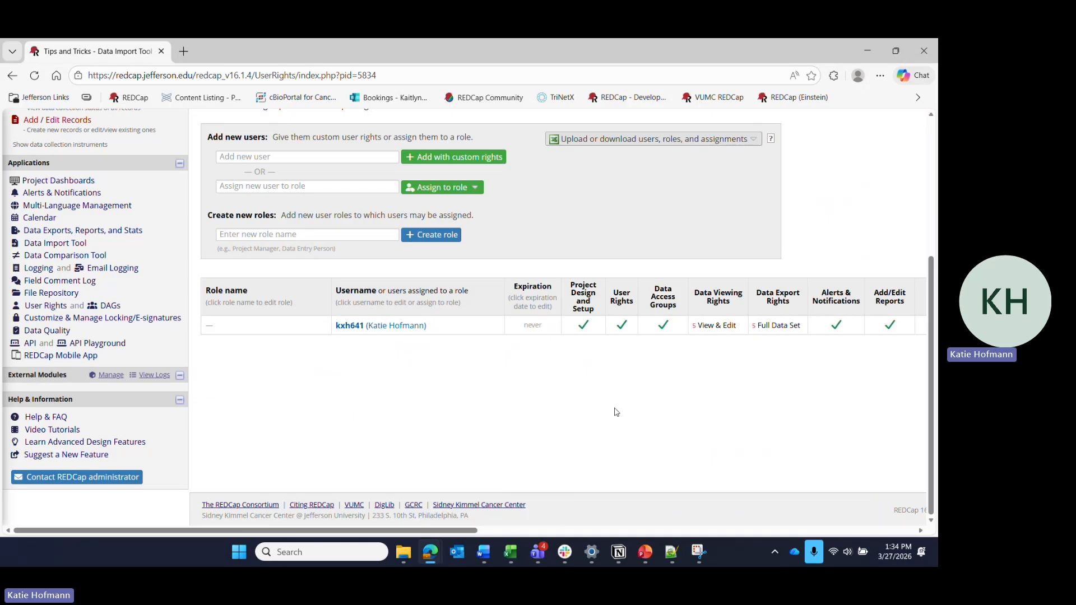
left_click(413, 326)
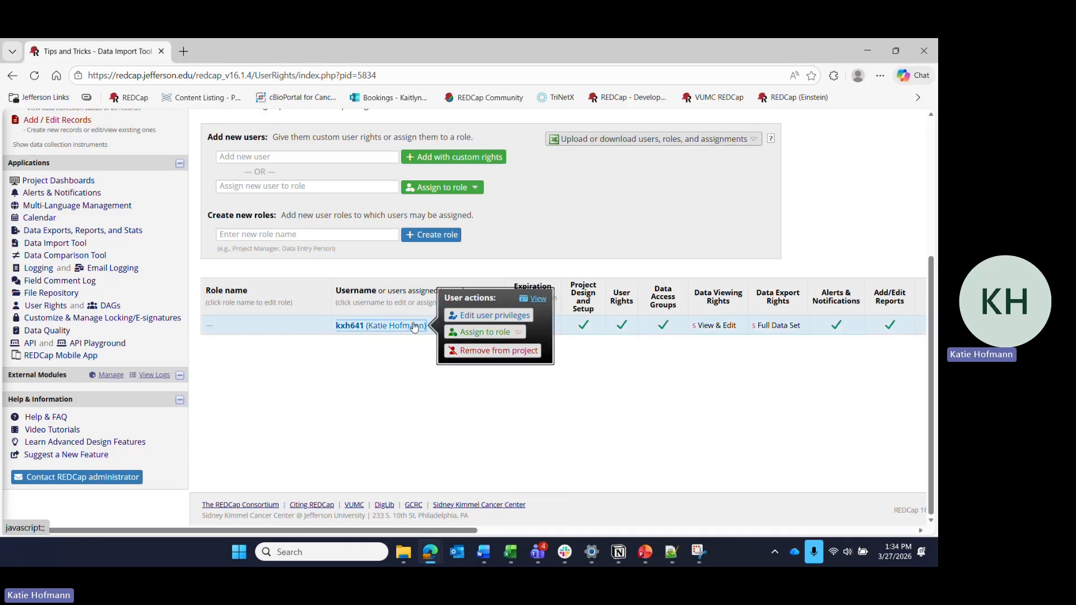
left_click(487, 316)
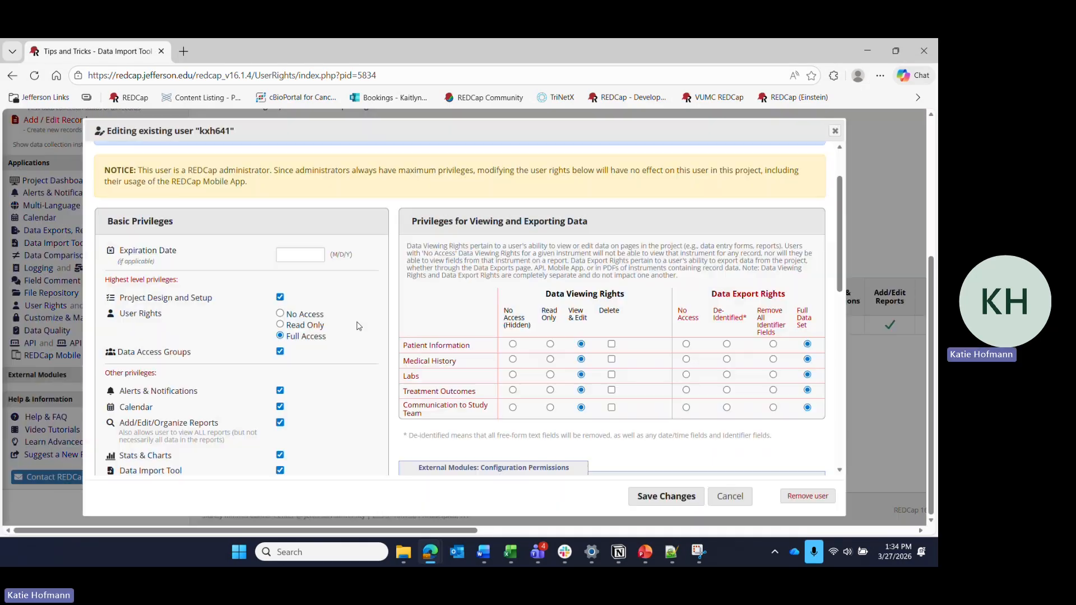
- Enable the Delete Records privilege and the form-level Delete rights for Labs and Medical History
scroll(359, 326, "down", 8)
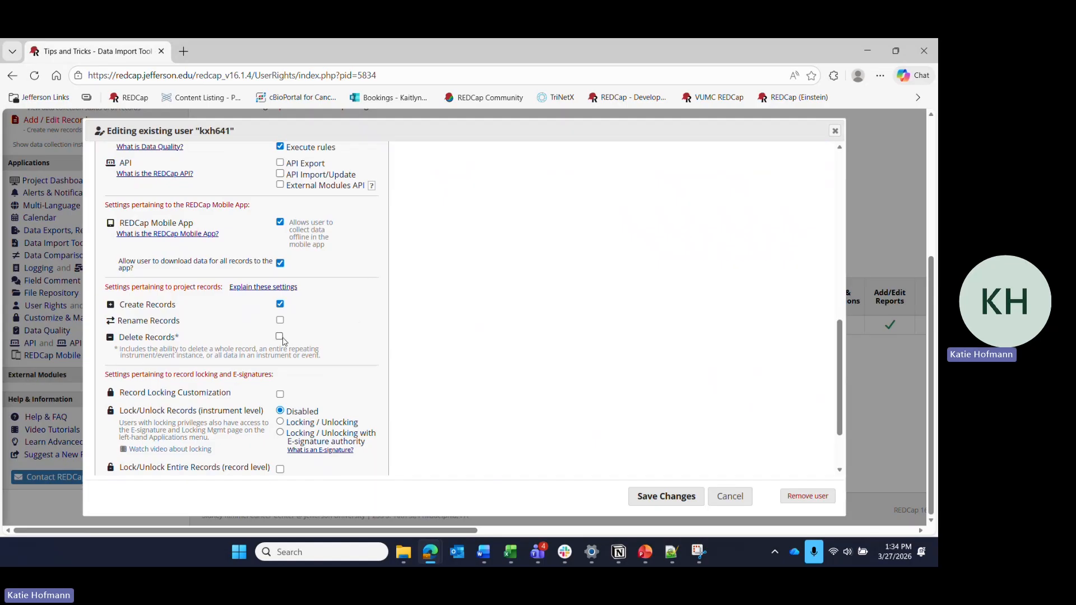
left_click(279, 336)
scroll(611, 308, "up", 8)
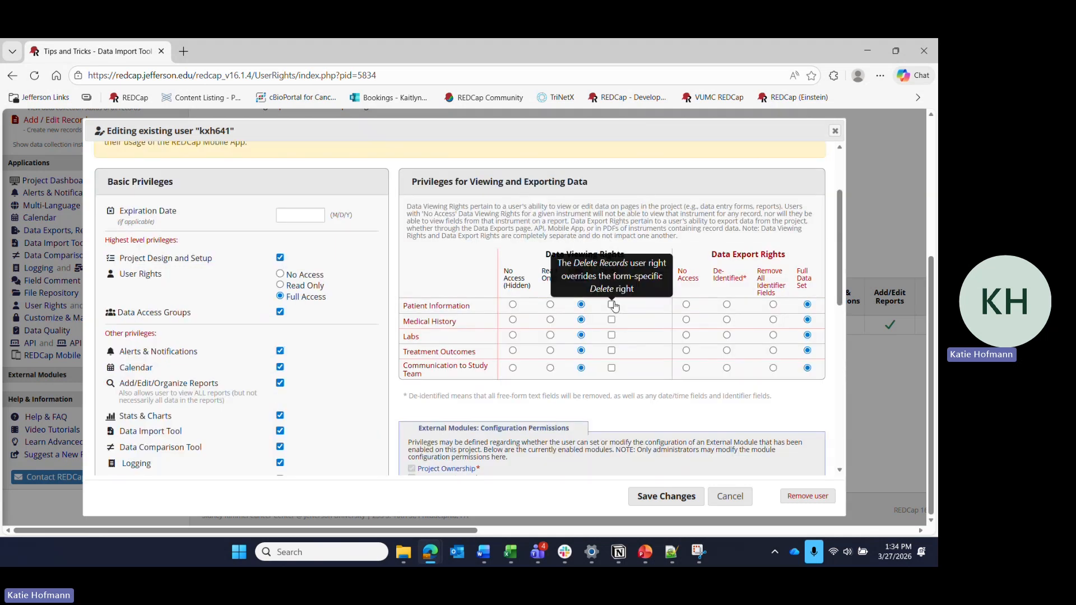
left_click(611, 337)
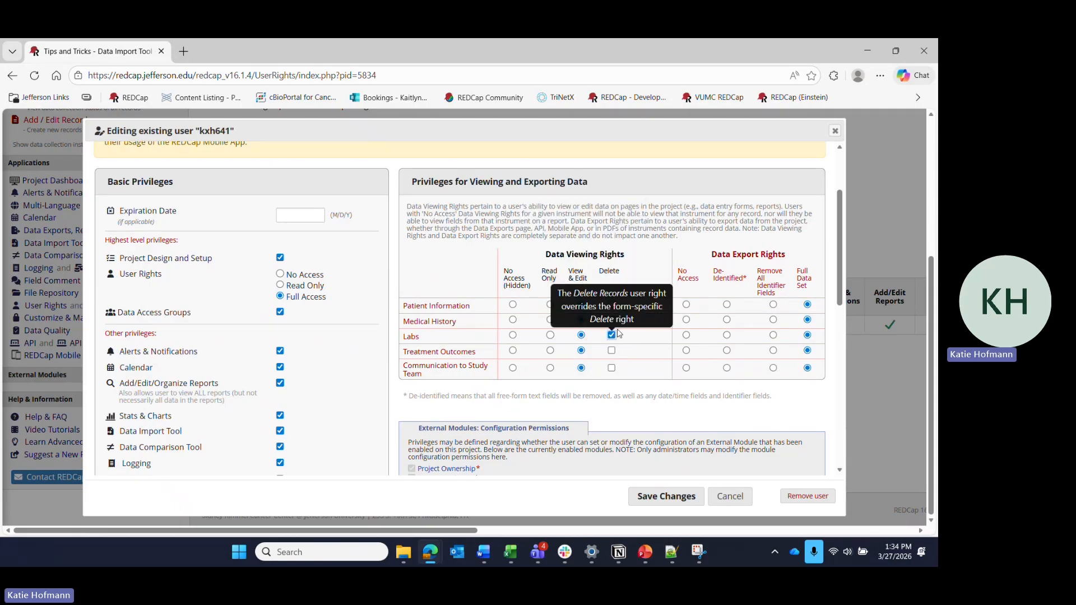
left_click(617, 323)
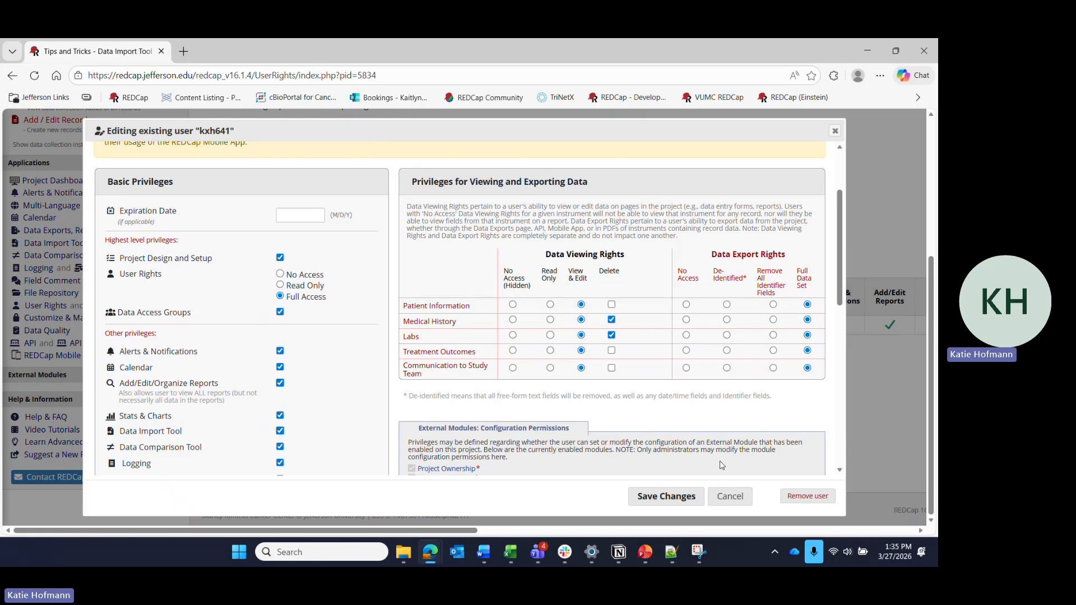
- Switch to PowerPoint to view the Requirements for Bulk Record Delete slide
key("alt+Tab")
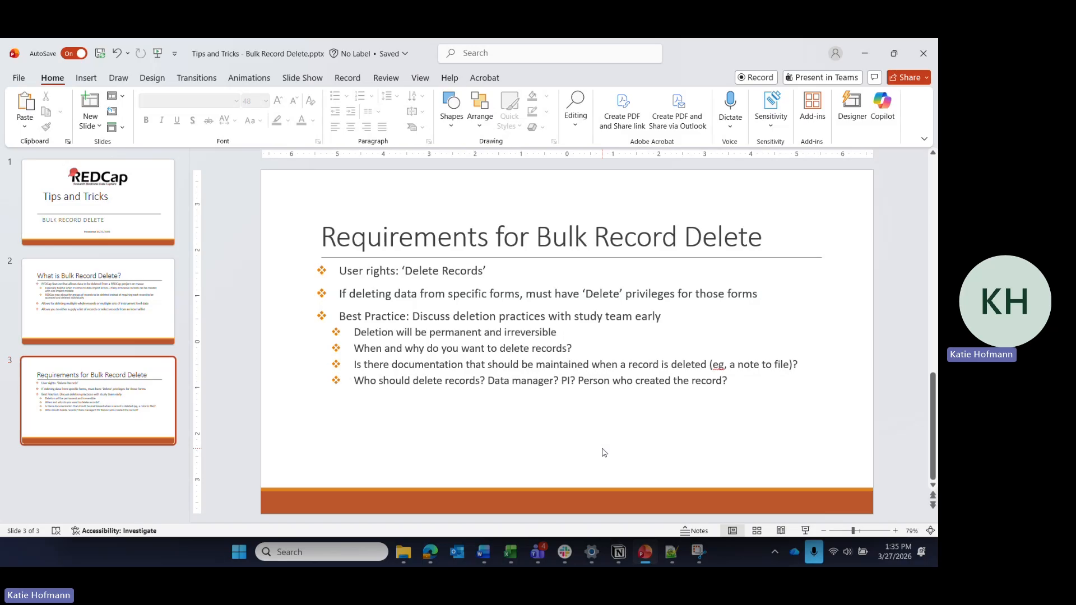